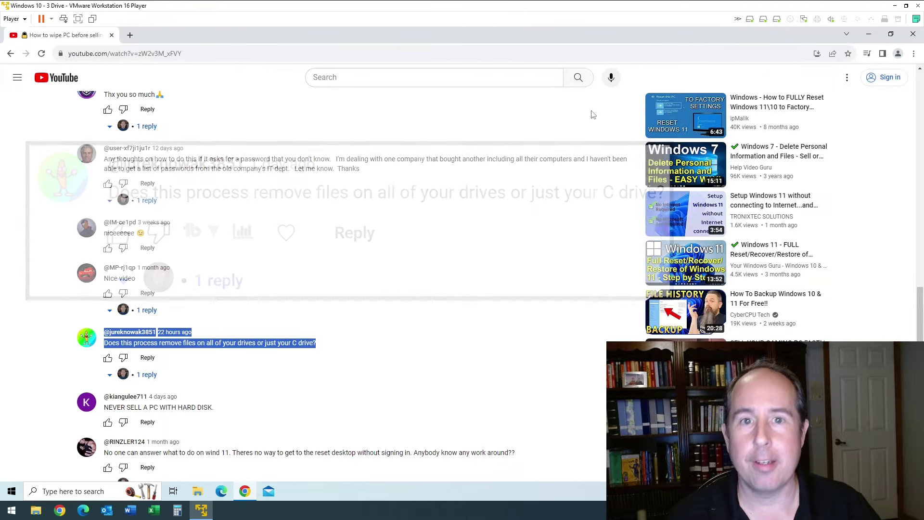
{"action": "left_click", "coordinate": [911, 36]}
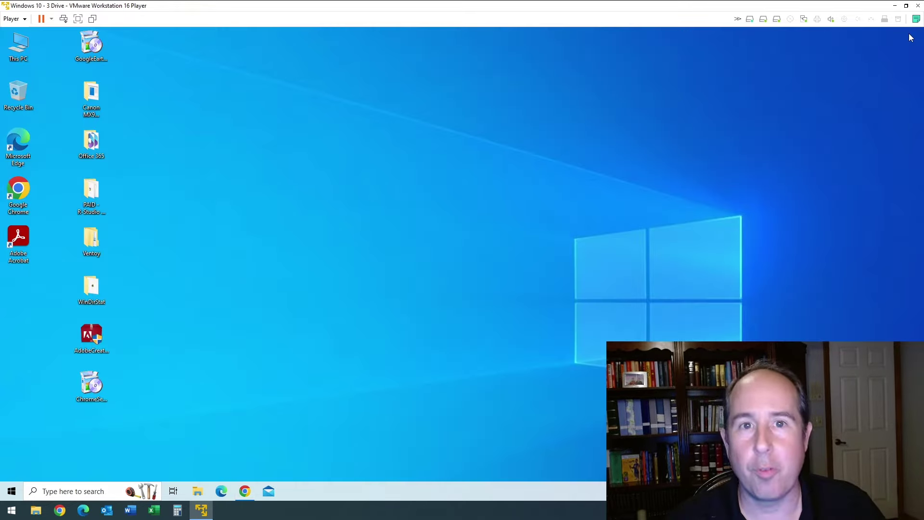
{"action": "double_click", "coordinate": [19, 46]}
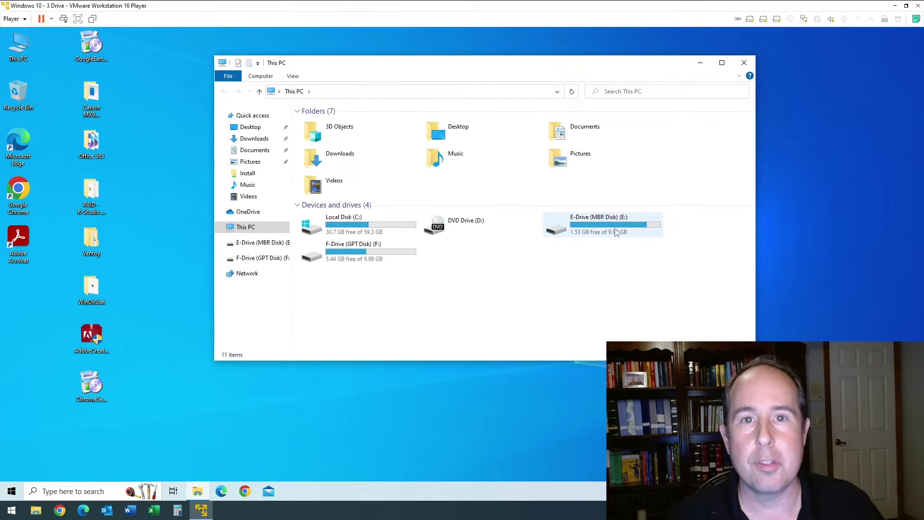
{"action": "double_click", "coordinate": [351, 226]}
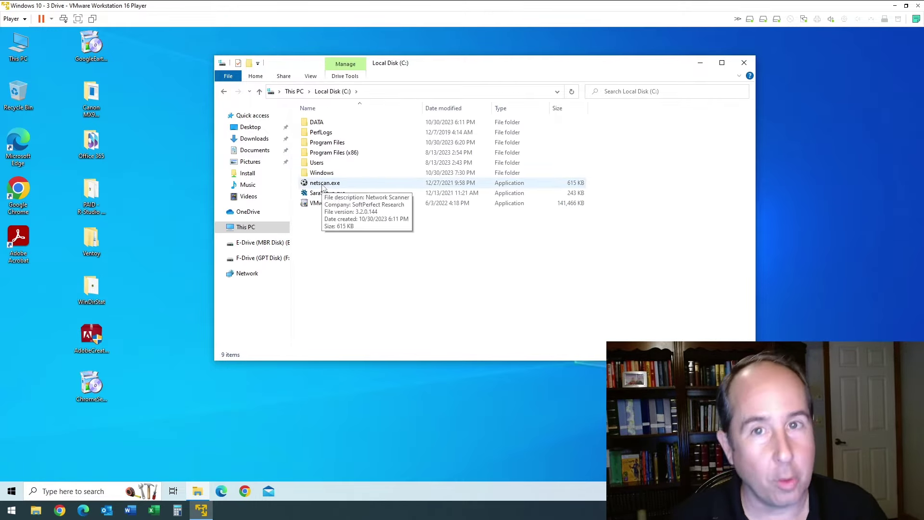
{"action": "double_click", "coordinate": [316, 122]}
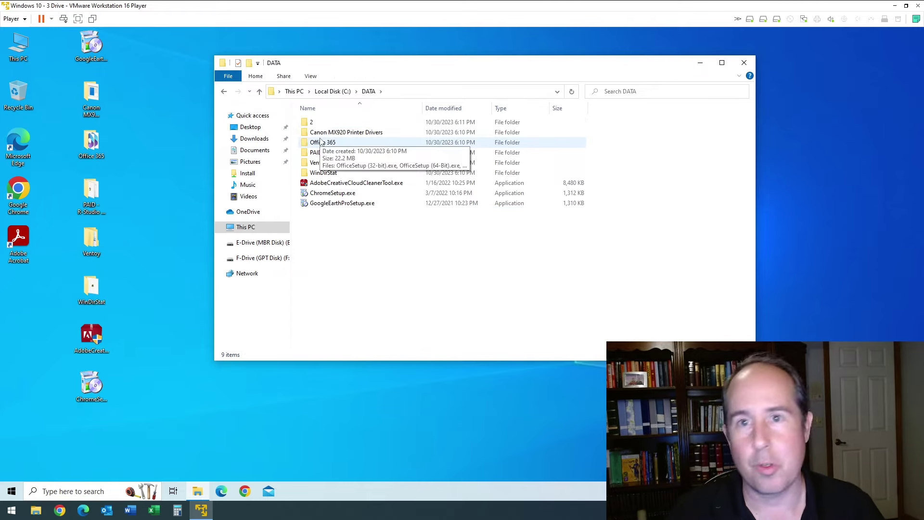
{"action": "left_click", "coordinate": [333, 94]}
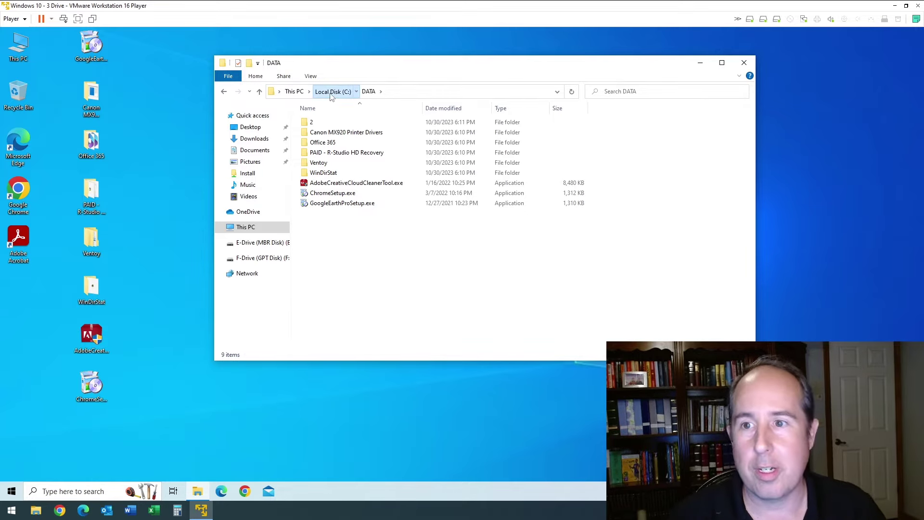
{"action": "left_click", "coordinate": [295, 91]}
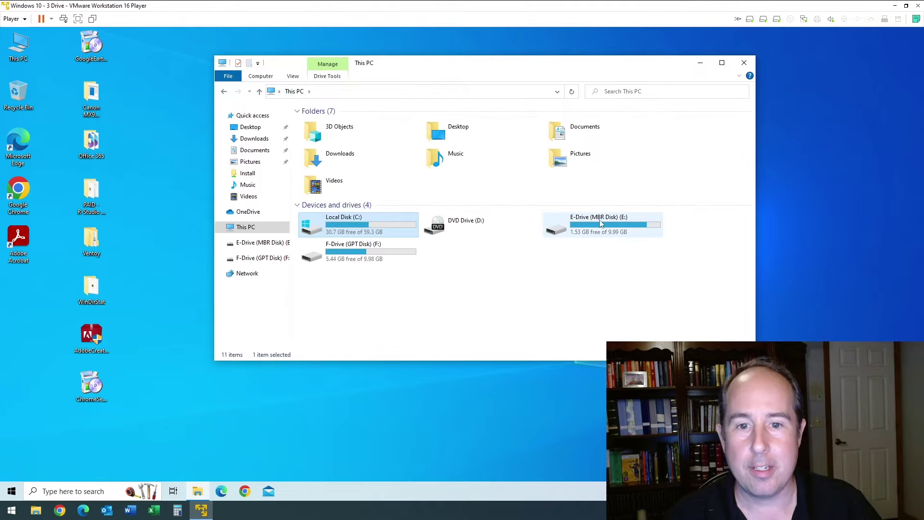
{"action": "double_click", "coordinate": [604, 222]}
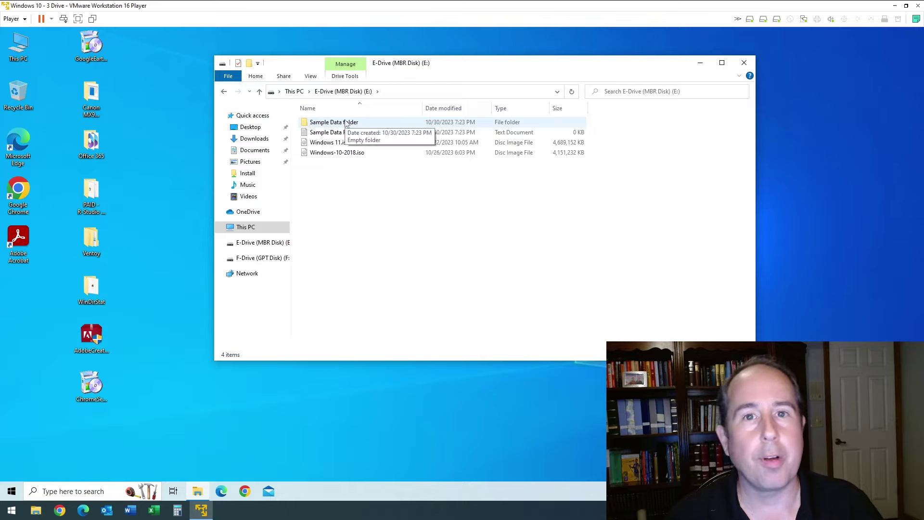
{"action": "left_click", "coordinate": [294, 92]}
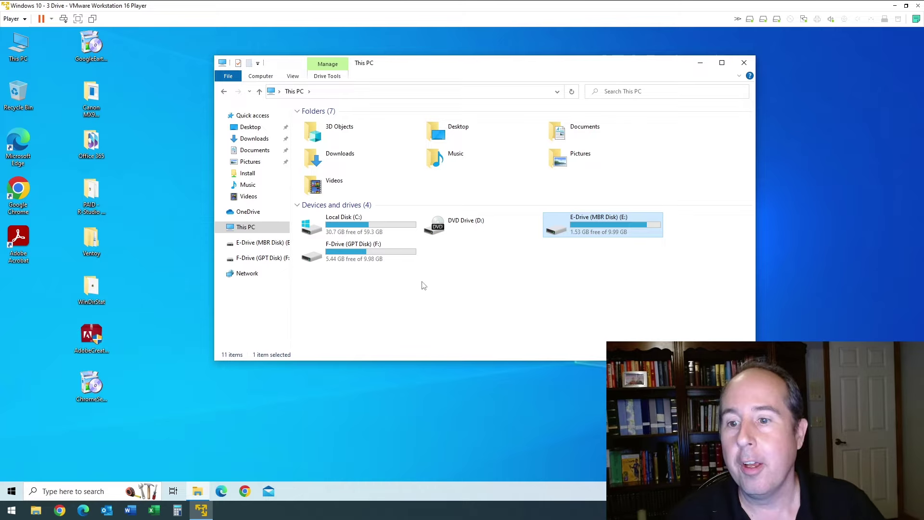
{"action": "double_click", "coordinate": [355, 251]}
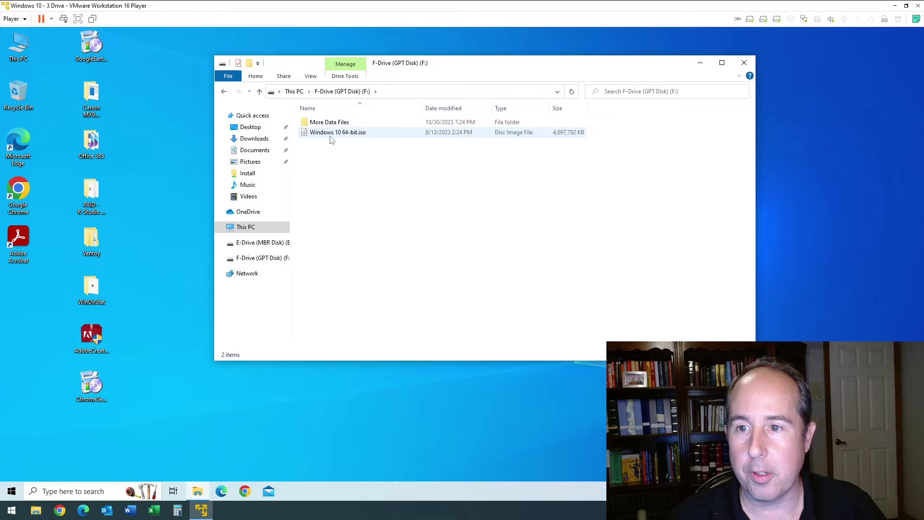
{"action": "left_click", "coordinate": [330, 134]}
{"action": "double_click", "coordinate": [326, 123]}
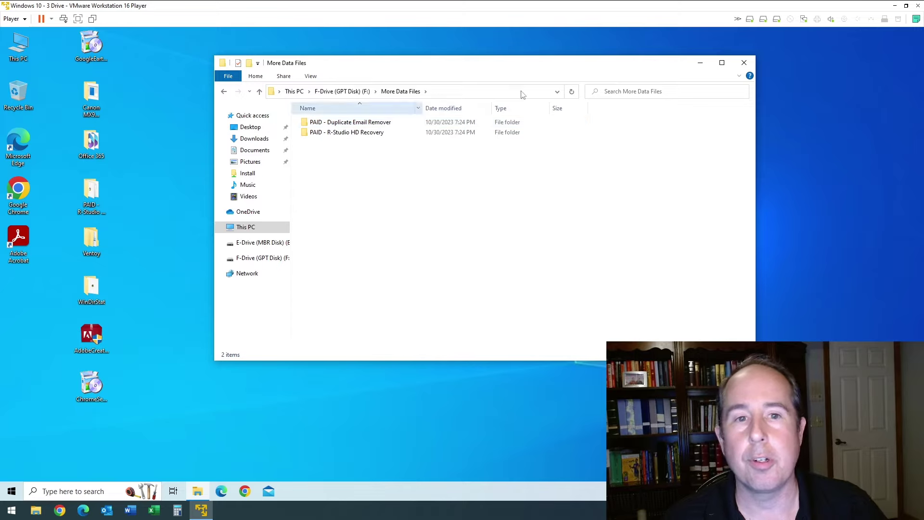
{"action": "left_click", "coordinate": [744, 62]}
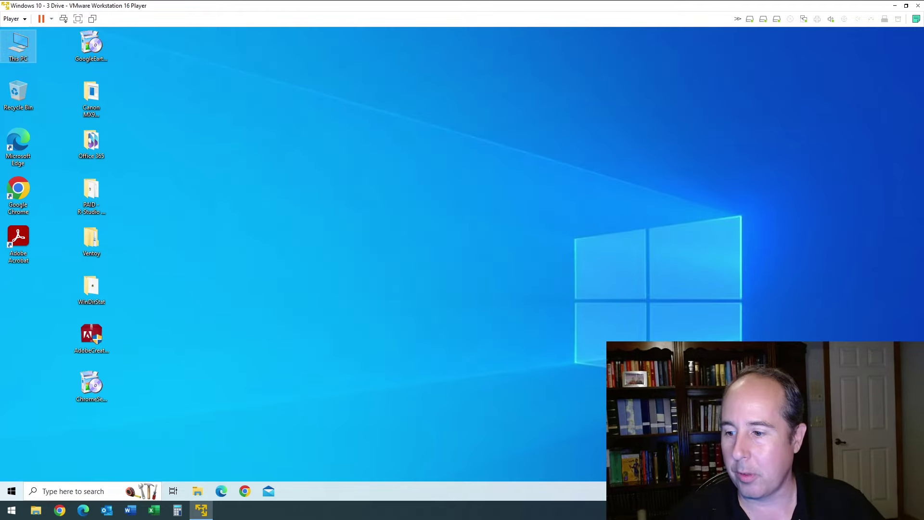
- Search Settings for 'reset' and start Reset this PC from the Recovery page
{"action": "left_click", "coordinate": [12, 491]}
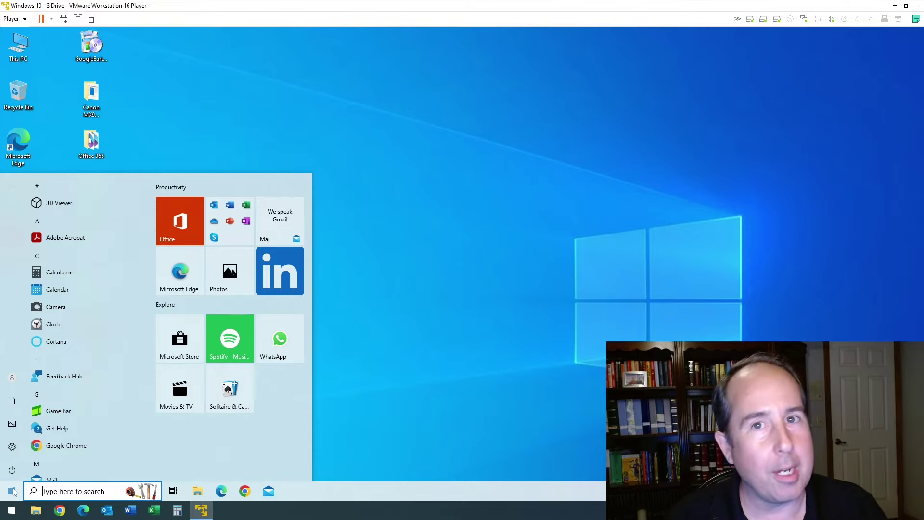
{"action": "left_click", "coordinate": [14, 447]}
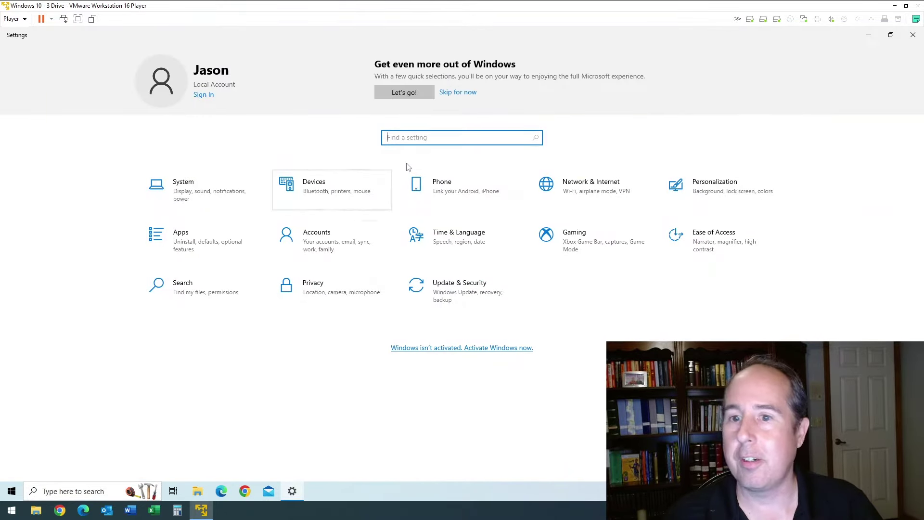
{"action": "type", "text": "reset"}
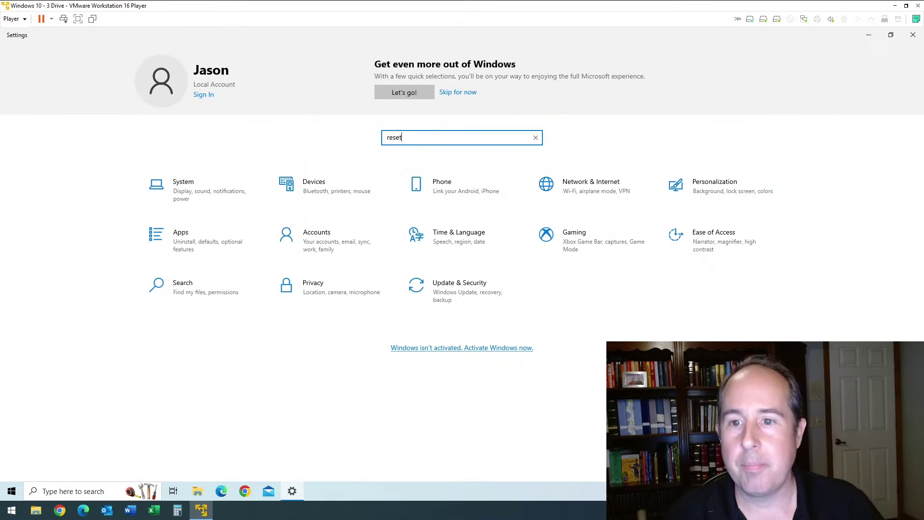
{"action": "left_click", "coordinate": [417, 180]}
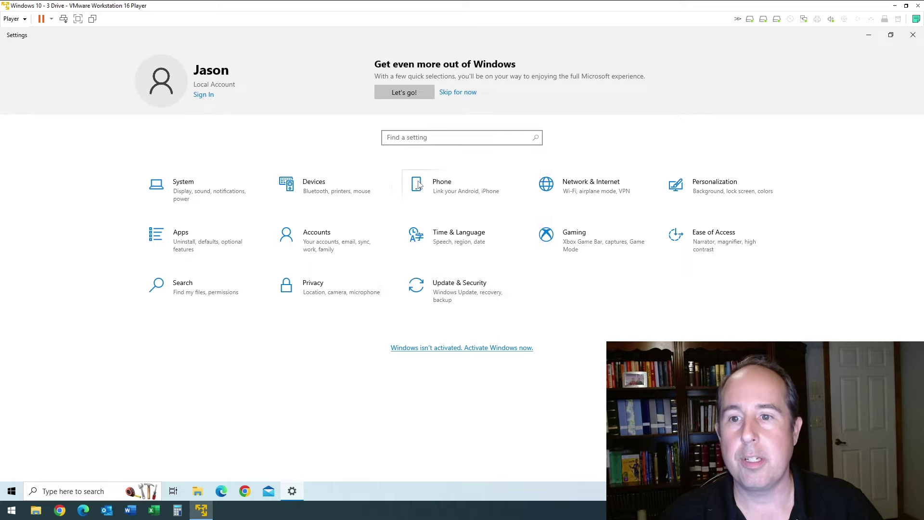
{"action": "left_click", "coordinate": [191, 141]}
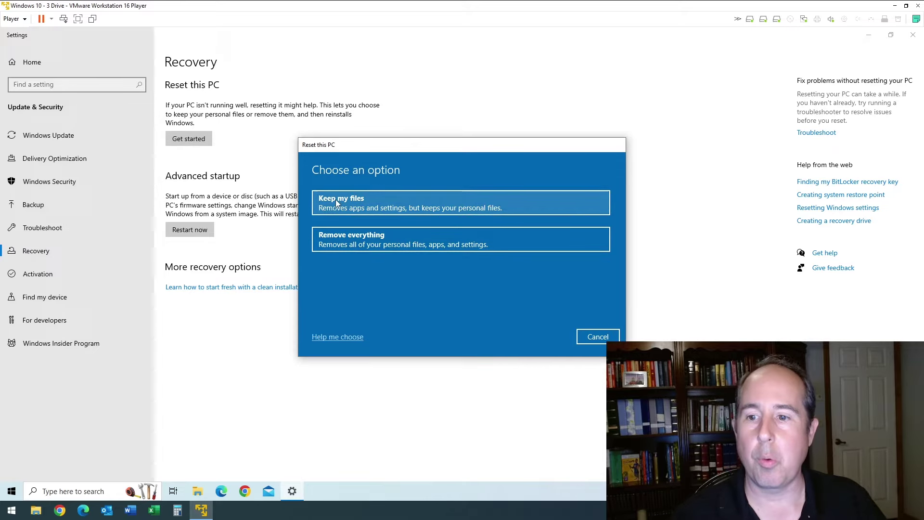
- Choose Remove everything and Local reinstall for the PC reset
{"action": "left_click", "coordinate": [388, 246]}
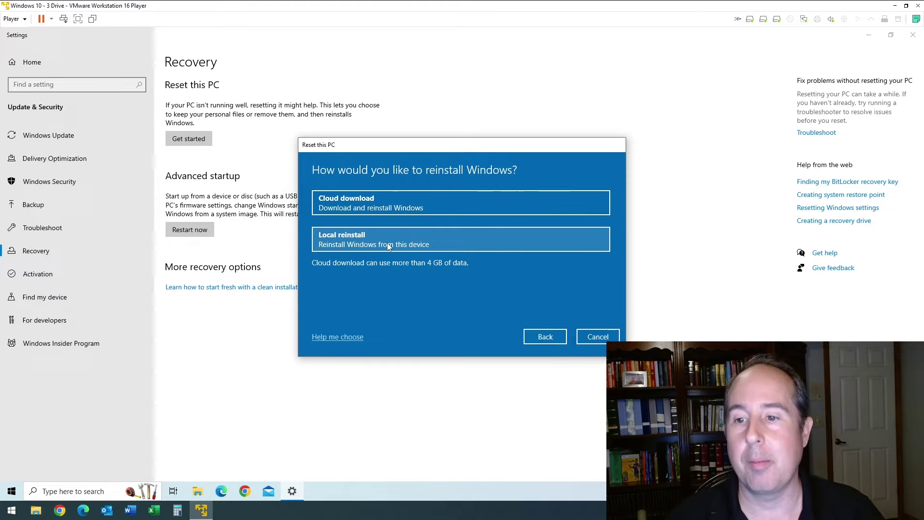
{"action": "left_click", "coordinate": [361, 235]}
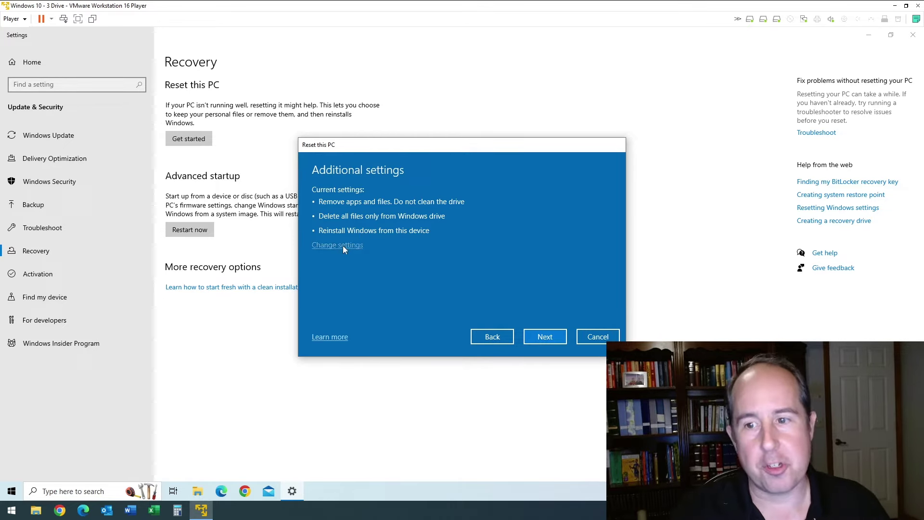
- Change the reset settings to turn on Clean data and Delete files from all drives
{"action": "left_click", "coordinate": [342, 246]}
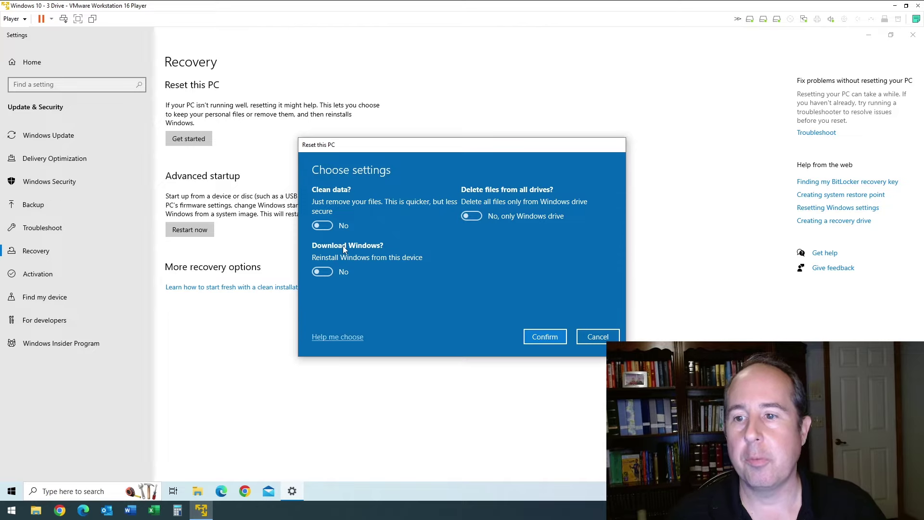
{"action": "left_click", "coordinate": [320, 225]}
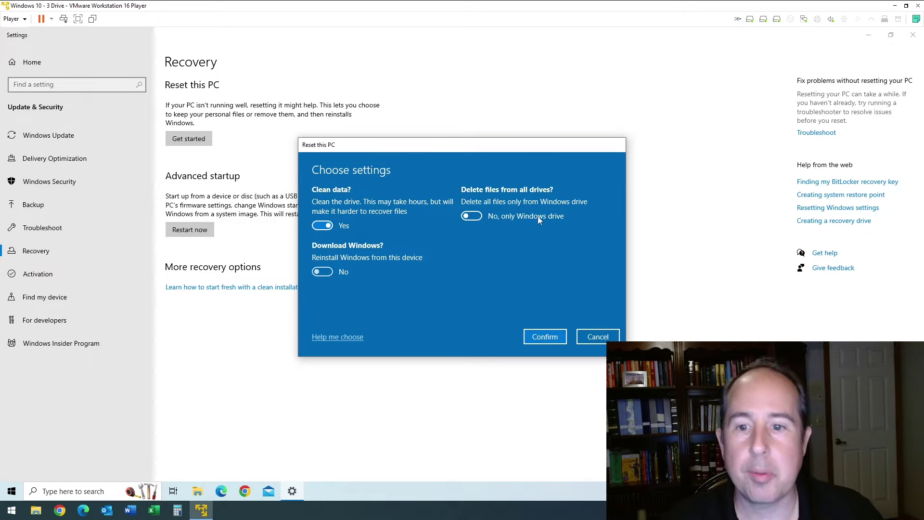
{"action": "left_click", "coordinate": [469, 216]}
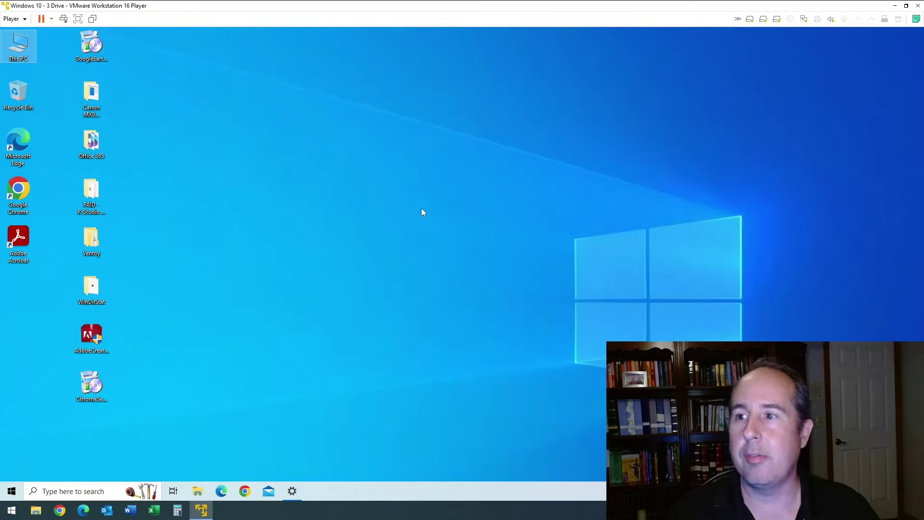
- Start the PC reset and let Windows reinstall to a fresh desktop
{"action": "left_click_drag", "start_coordinate": [142, 353], "coordinate": [79, 28]}
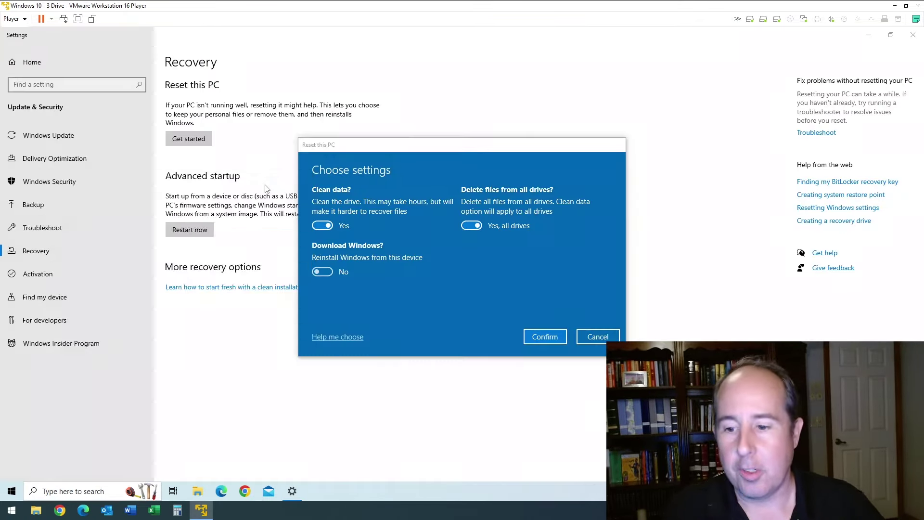
{"action": "key", "text": "super"}
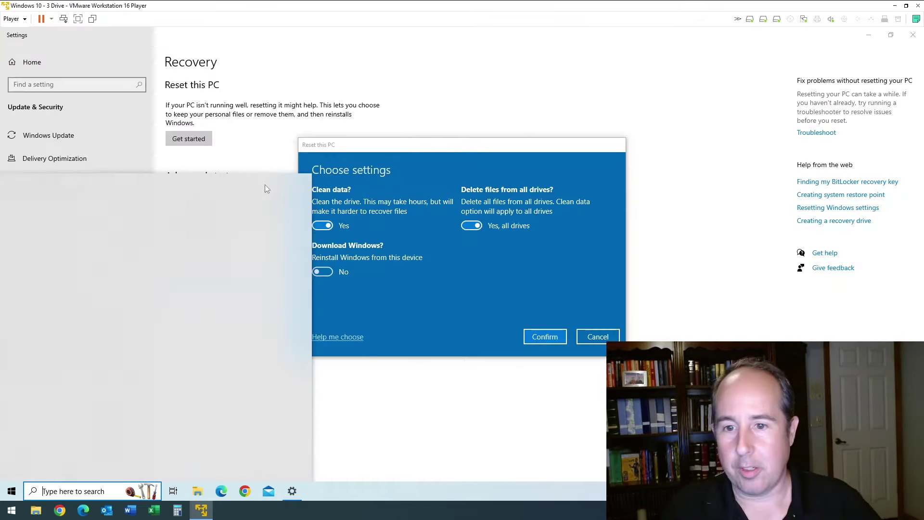
{"action": "left_click", "coordinate": [481, 152]}
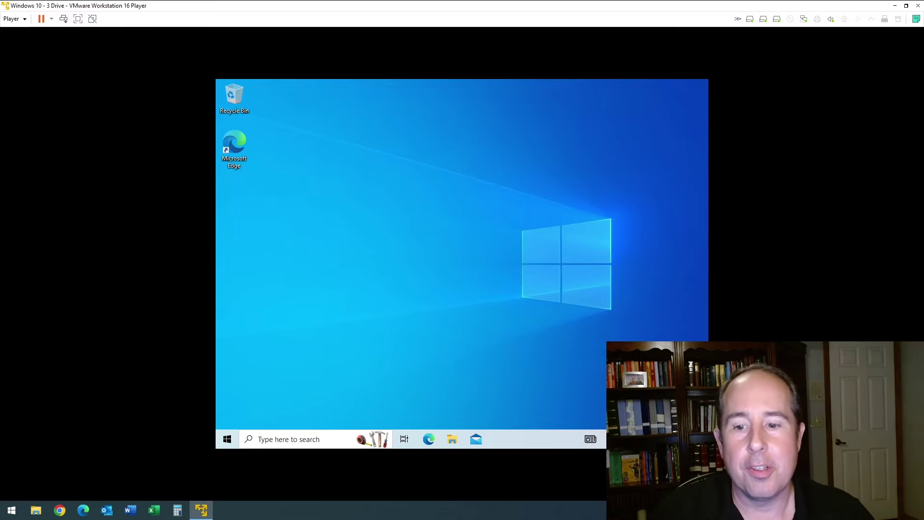
- Open File Explorer and browse to Local Disk (C:) > Users > User
{"action": "left_click", "coordinate": [451, 440]}
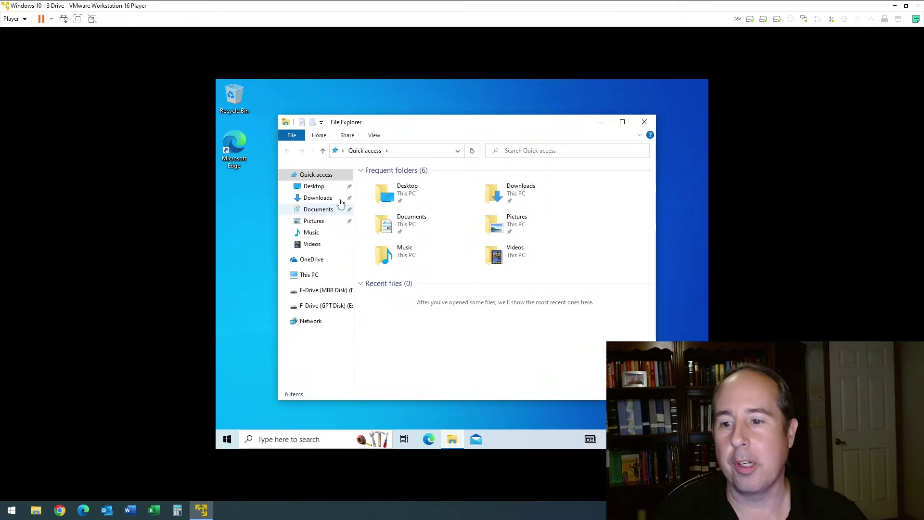
{"action": "left_click", "coordinate": [307, 278]}
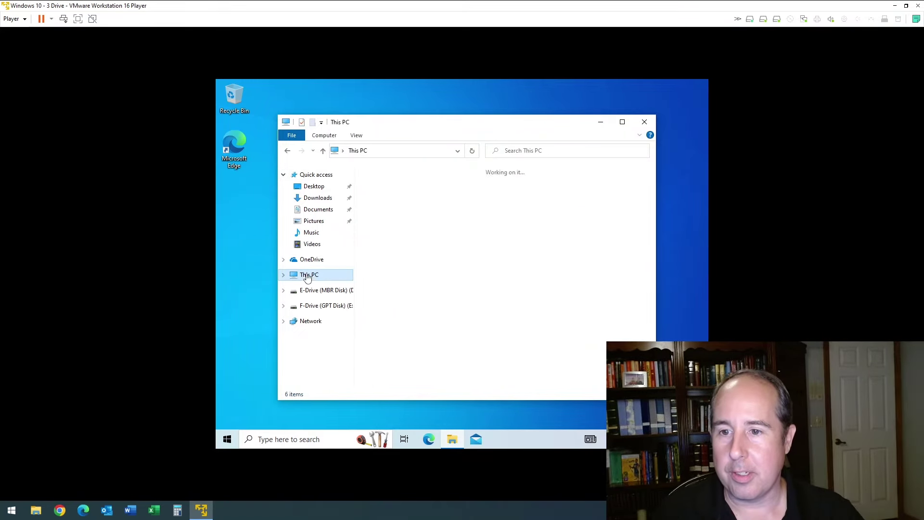
{"action": "left_click", "coordinate": [417, 311]}
{"action": "double_click", "coordinate": [418, 311]}
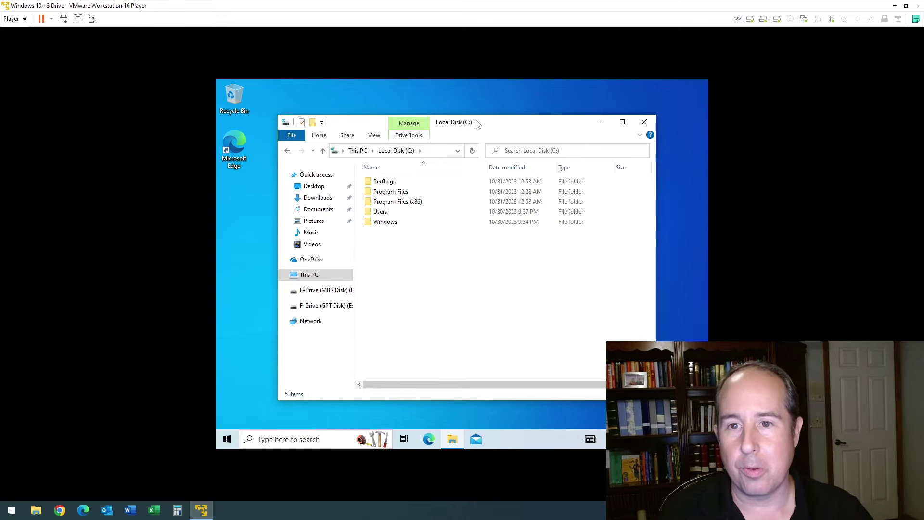
{"action": "left_click_drag", "start_coordinate": [489, 124], "coordinate": [556, 125]}
{"action": "left_click_drag", "start_coordinate": [318, 400], "coordinate": [260, 88]}
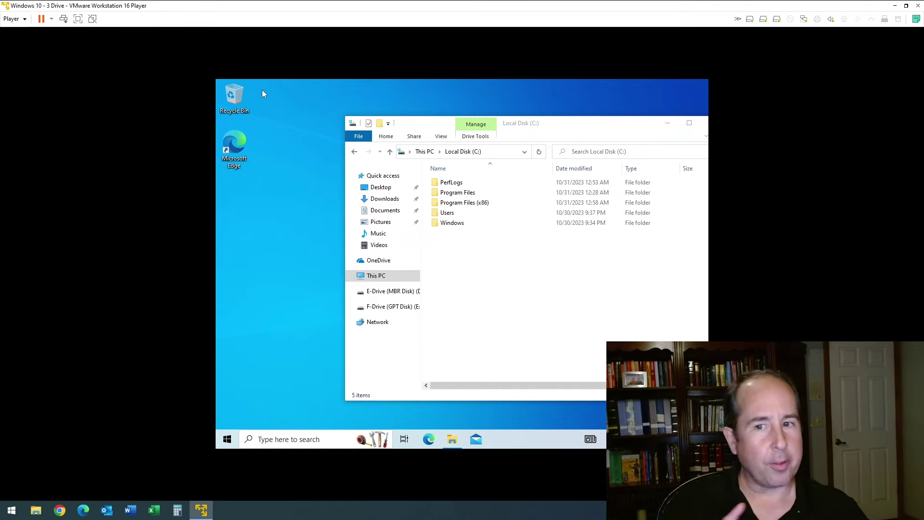
{"action": "double_click", "coordinate": [447, 214]}
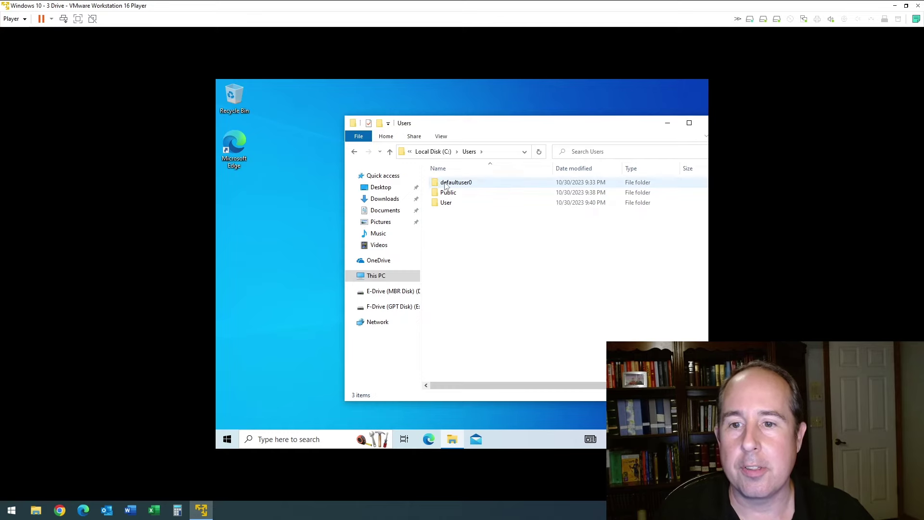
{"action": "mouse_move", "coordinate": [462, 186]}
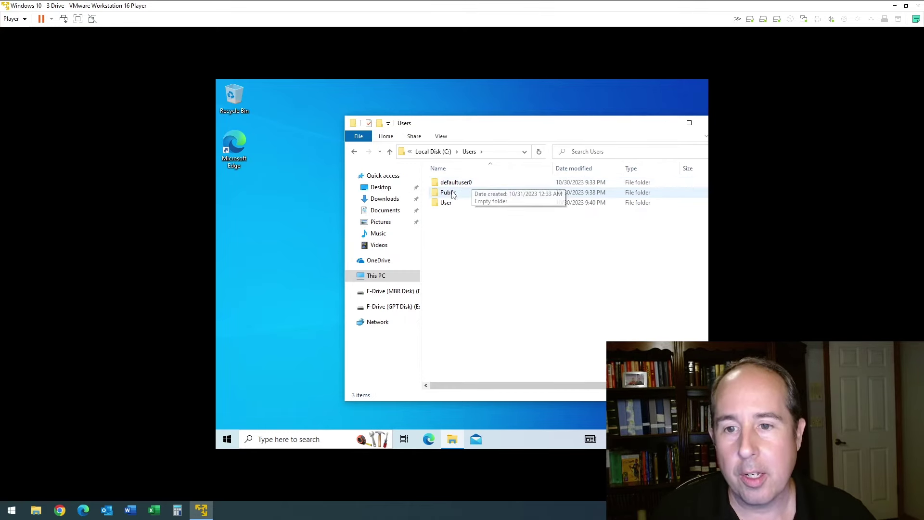
{"action": "left_click", "coordinate": [450, 194]}
{"action": "left_click", "coordinate": [449, 206]}
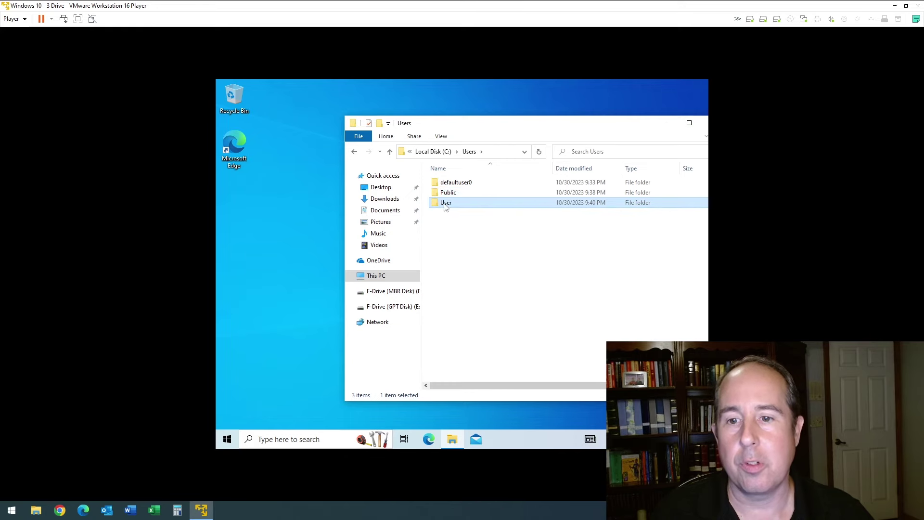
{"action": "double_click", "coordinate": [448, 204]}
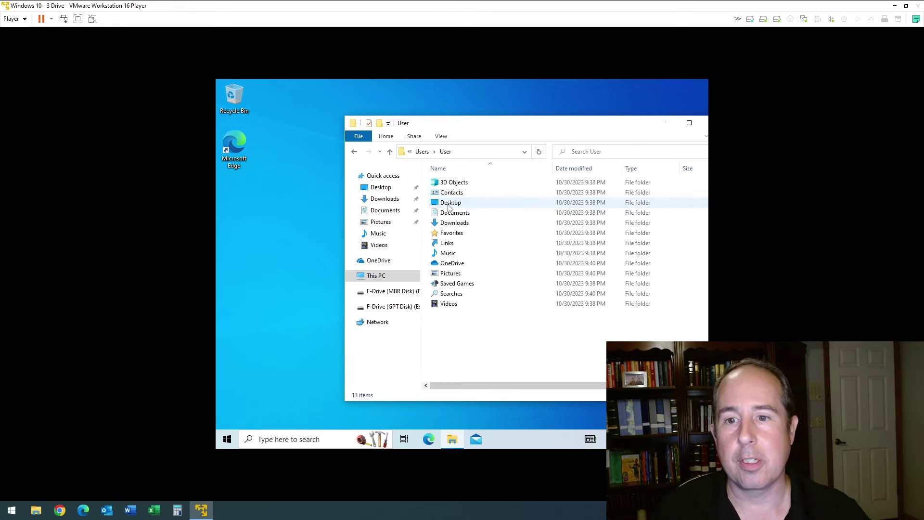
- Check that Contacts, Desktop, Documents and Downloads are empty, then return to Local Disk (C:)
{"action": "left_click", "coordinate": [454, 194]}
{"action": "double_click", "coordinate": [452, 194]}
{"action": "key", "text": "alt+Left"}
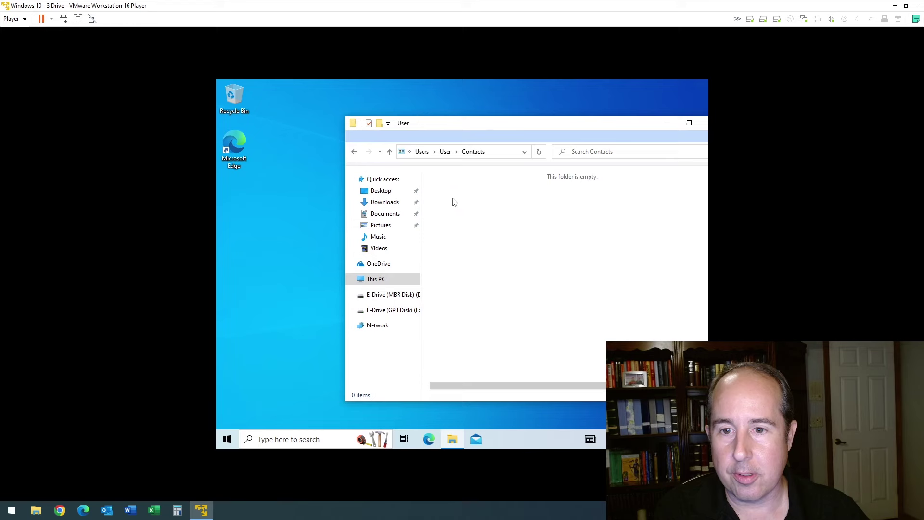
{"action": "double_click", "coordinate": [453, 202]}
{"action": "key", "text": "alt+Left"}
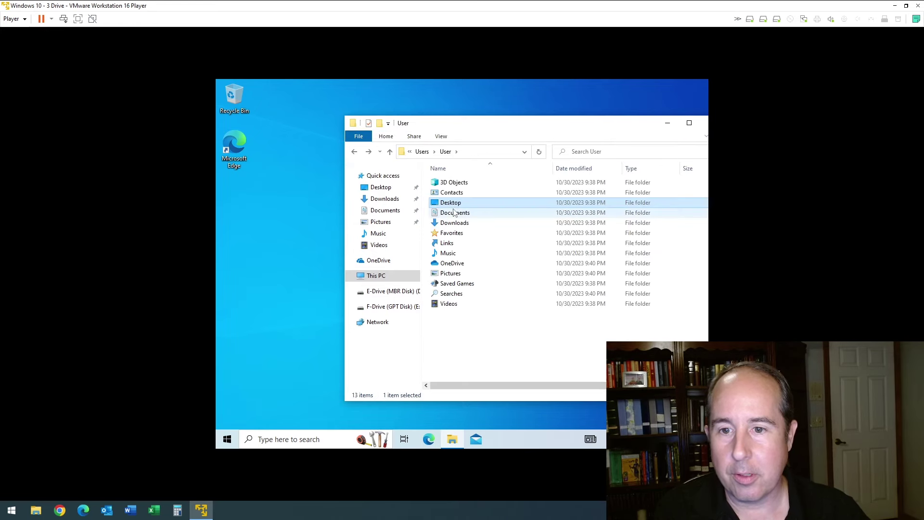
{"action": "double_click", "coordinate": [455, 215]}
{"action": "key", "text": "alt+Left"}
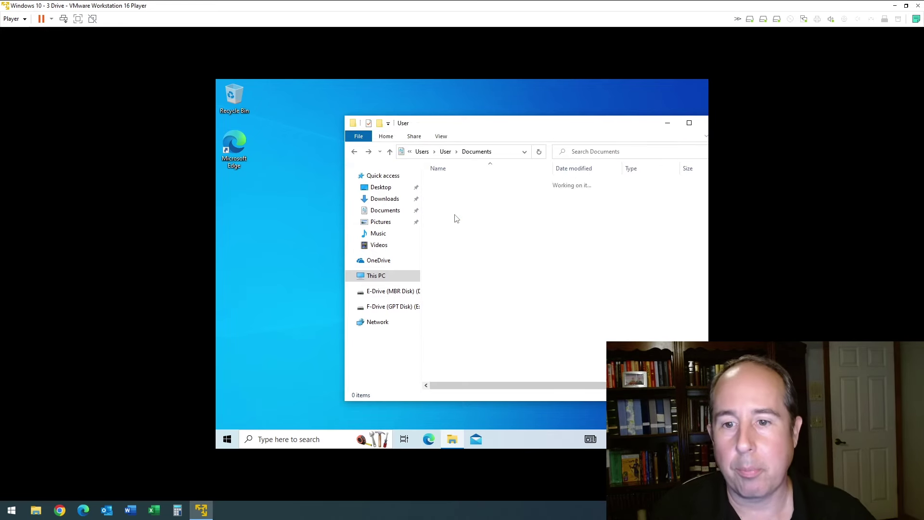
{"action": "double_click", "coordinate": [458, 227]}
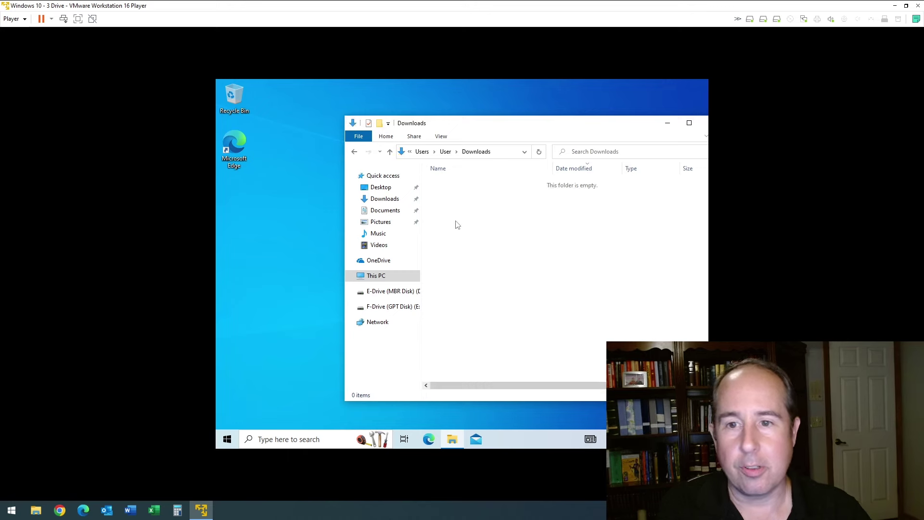
{"action": "key", "text": "alt+Left"}
{"action": "key", "text": "alt+Up"}
{"action": "left_click", "coordinate": [424, 152]}
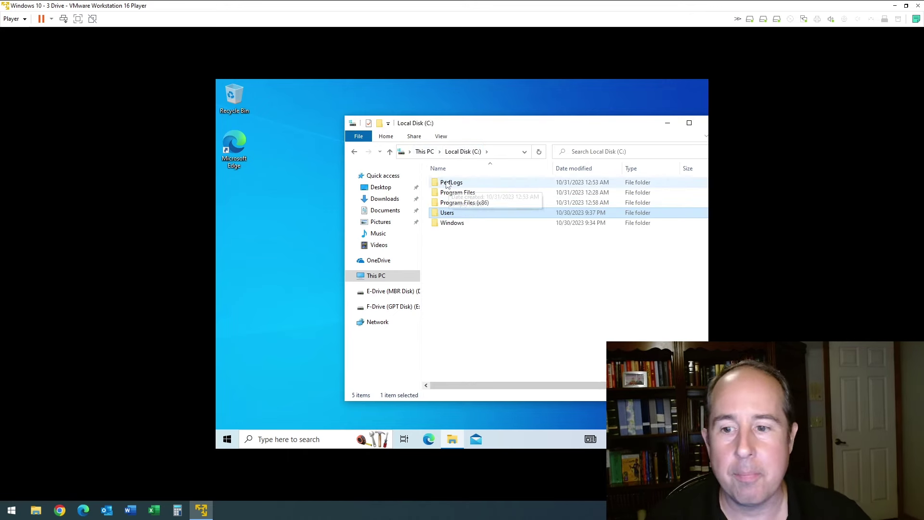
- Check that E-Drive (D:) and F-Drive (E:) are empty, returning to This PC after each
{"action": "left_click", "coordinate": [370, 278]}
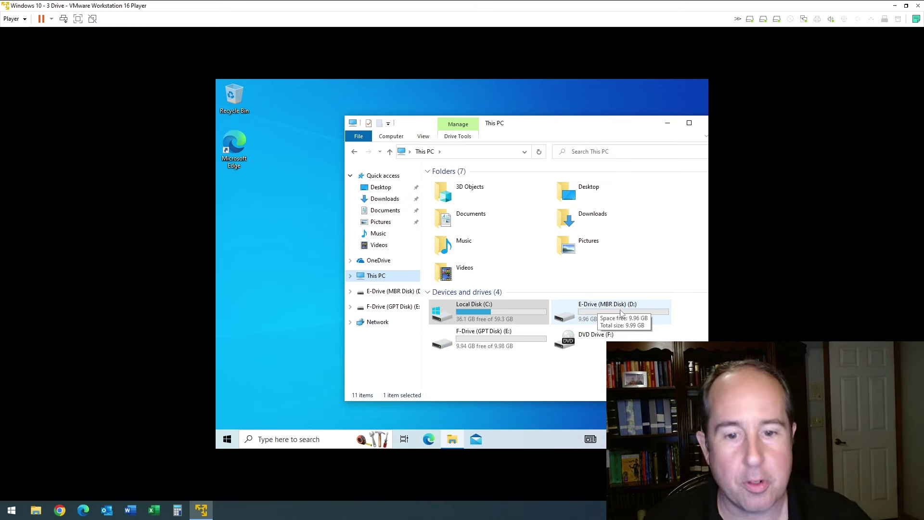
{"action": "left_click", "coordinate": [610, 313]}
{"action": "double_click", "coordinate": [608, 310]}
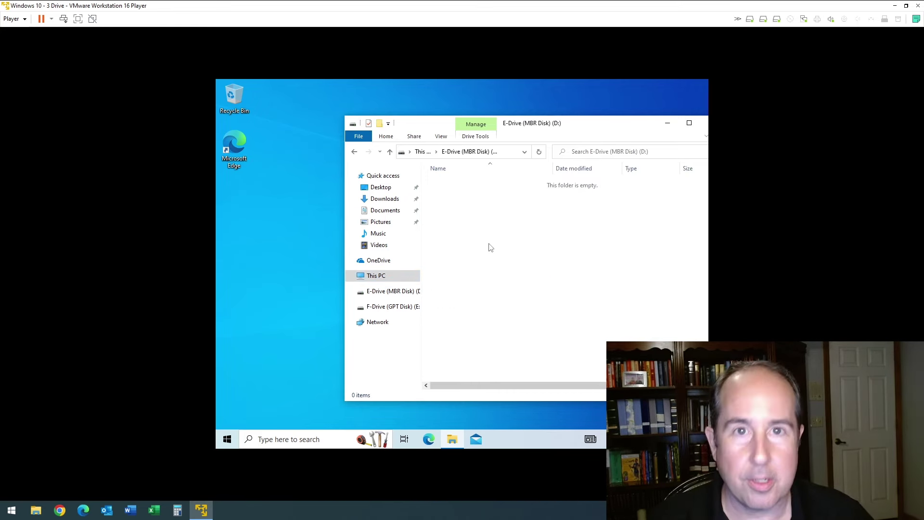
{"action": "left_click", "coordinate": [423, 151]}
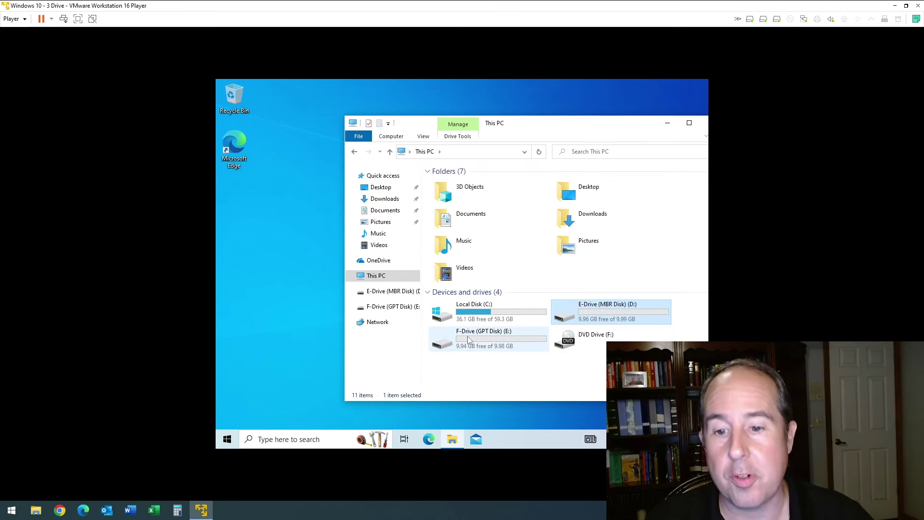
{"action": "double_click", "coordinate": [486, 335]}
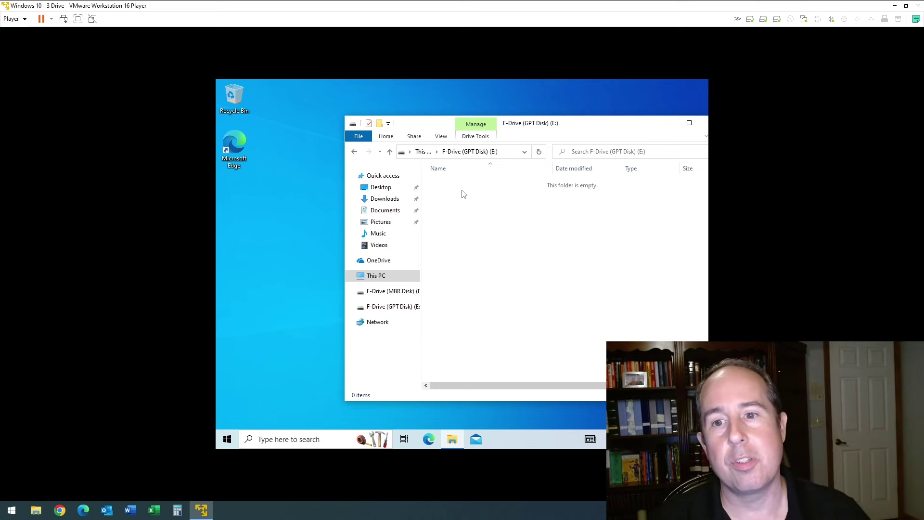
{"action": "left_click", "coordinate": [423, 152]}
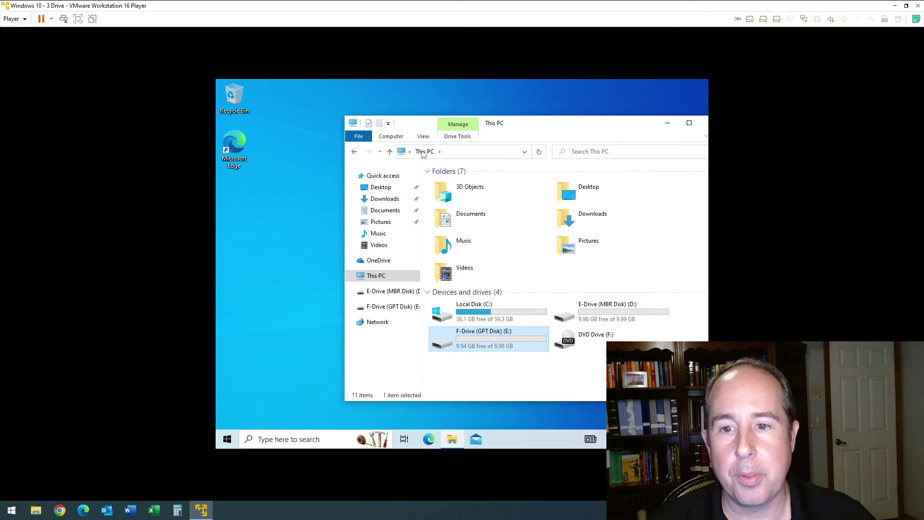